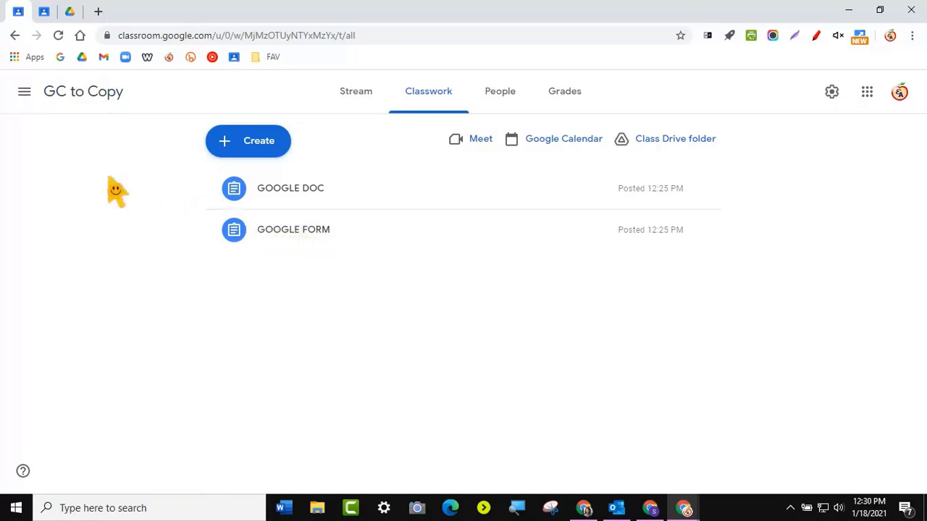
View the details of the GOOGLE FORM assignment in the GC COPIED class's classwork.
left_click(45, 15)
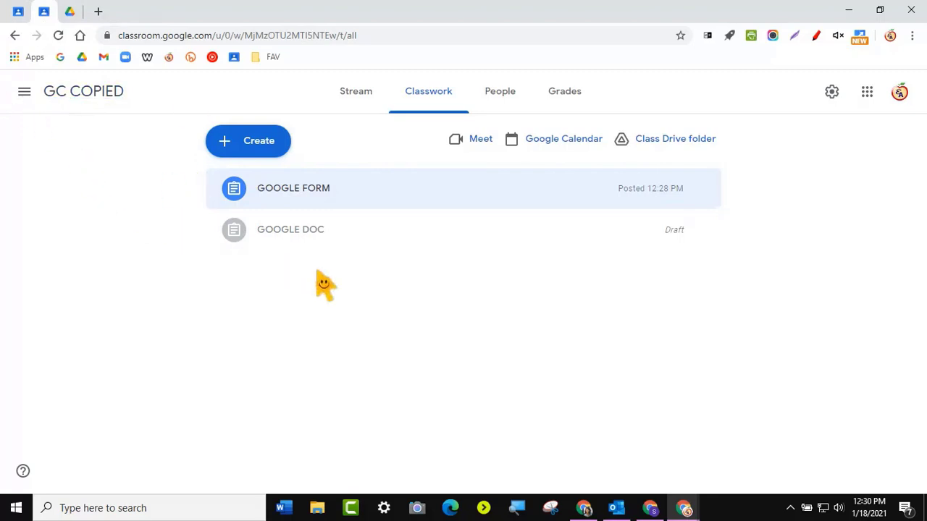
left_click(315, 205)
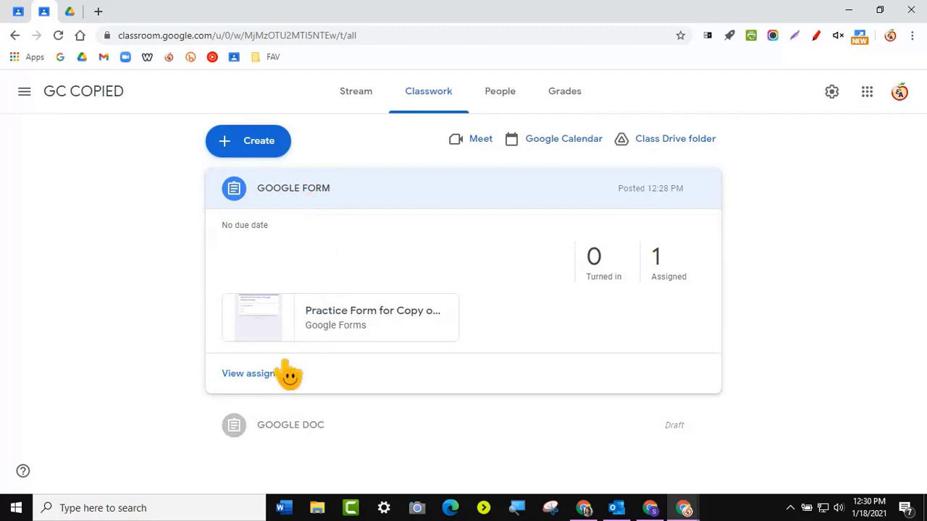
left_click(310, 203)
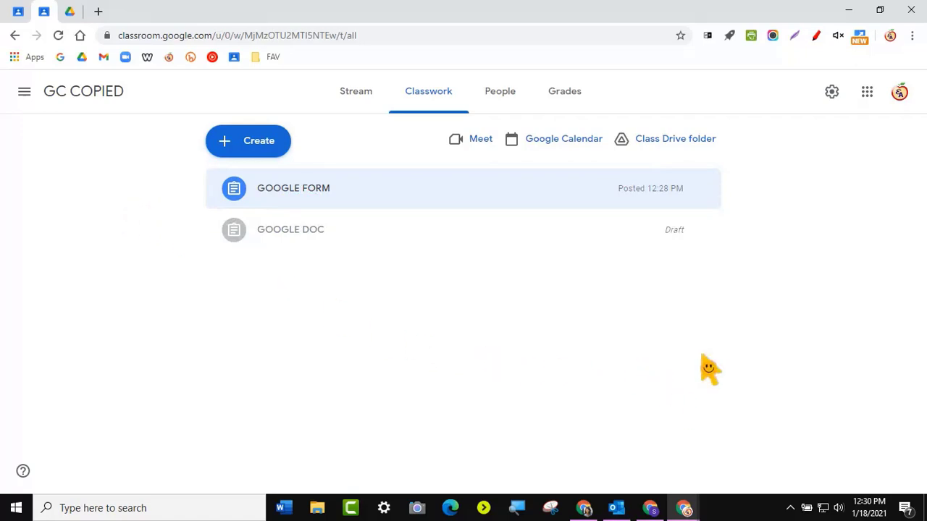
Switch to the student's browser window and check the practice form attached to the GOOGLE FORM assignment in GC COPIED.
left_click(650, 507)
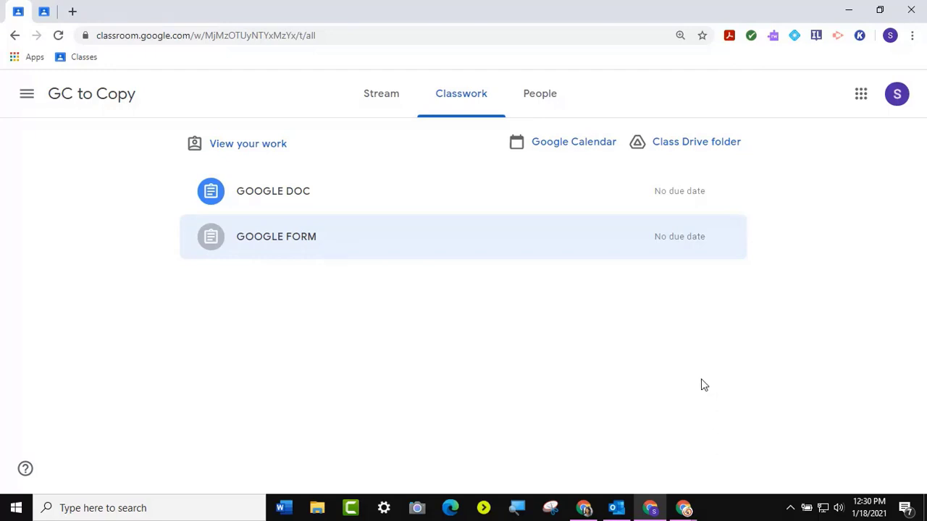
left_click(43, 10)
left_click(307, 201)
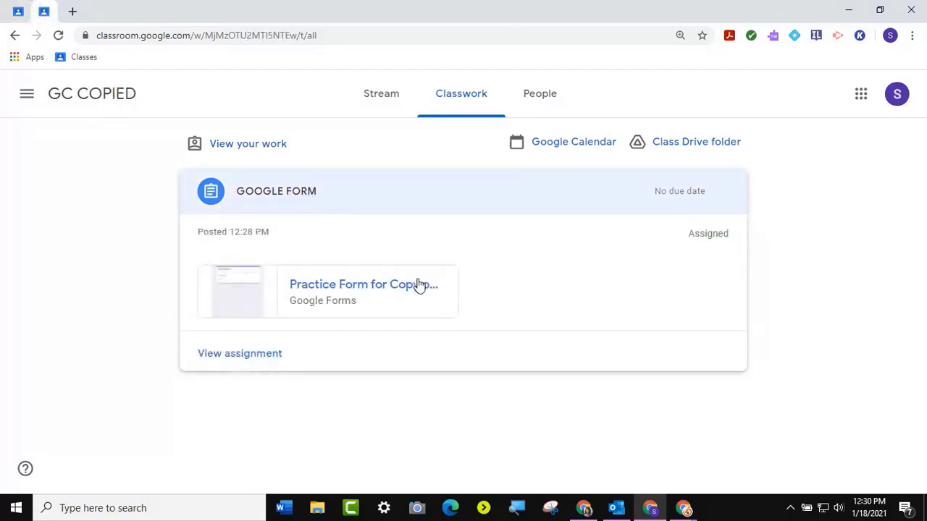
left_click(415, 286)
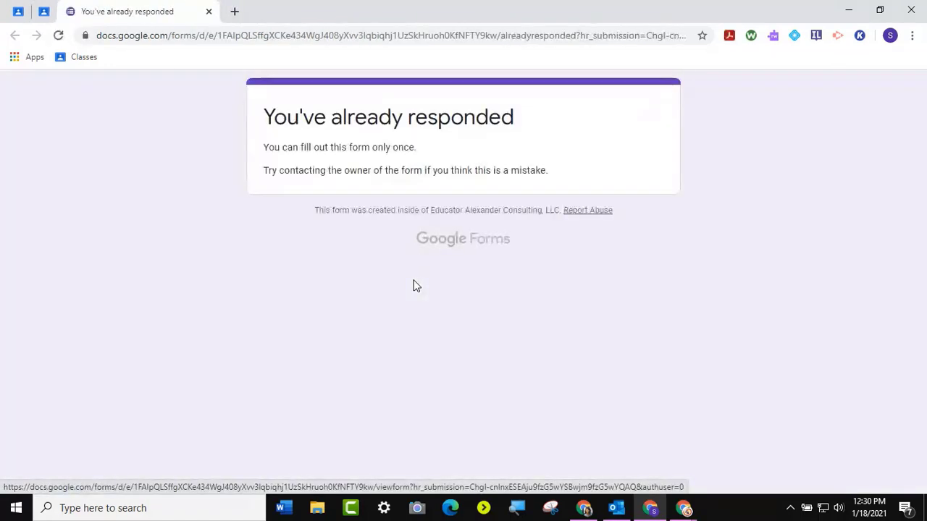
left_click(208, 11)
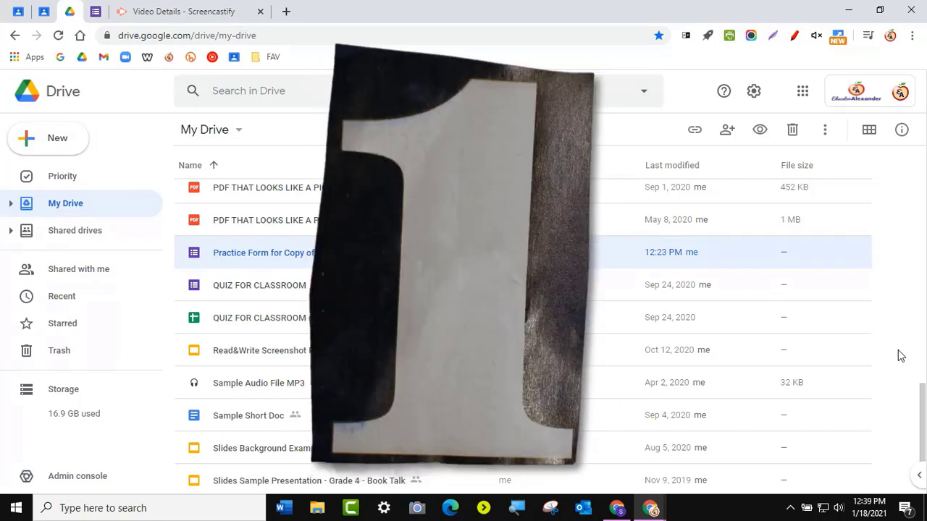
Make a copy of "Practice Form for Copy of Google Classroom Class" in My Drive.
right_click(259, 255)
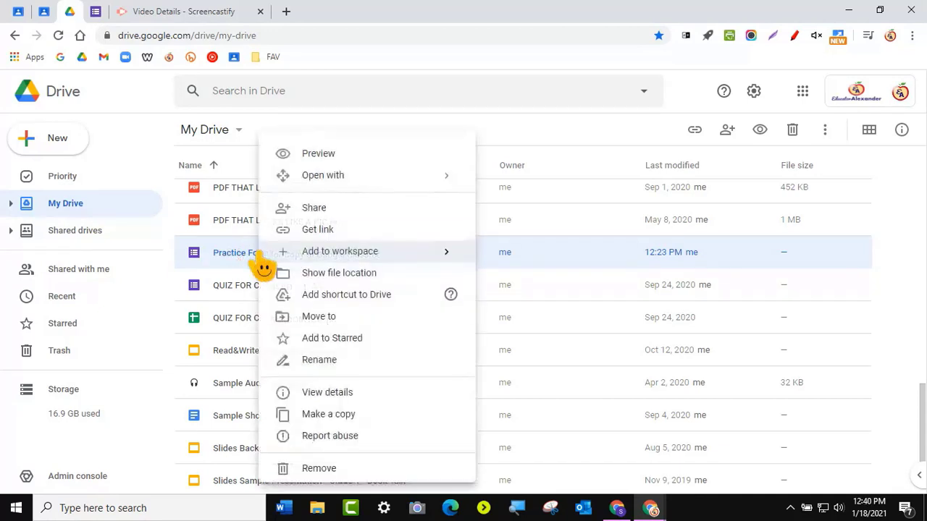
mouse_move(262, 253)
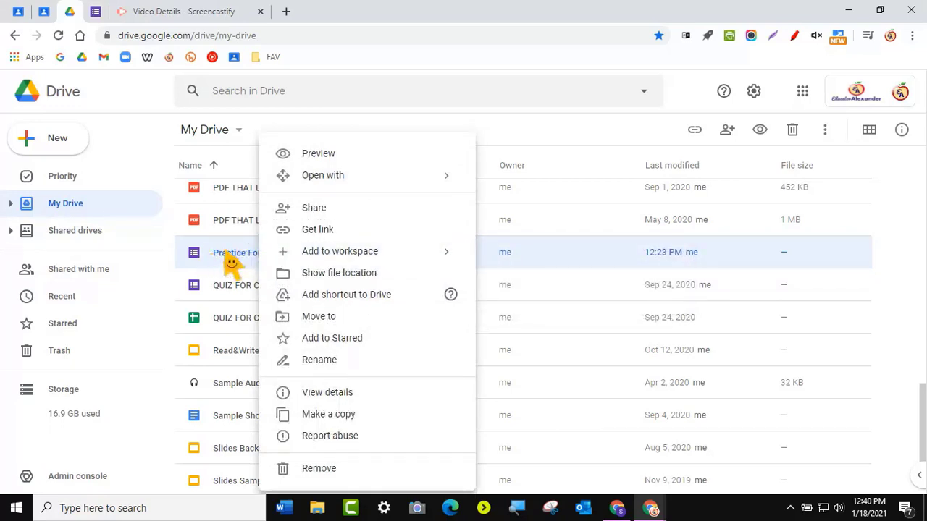
left_click(328, 415)
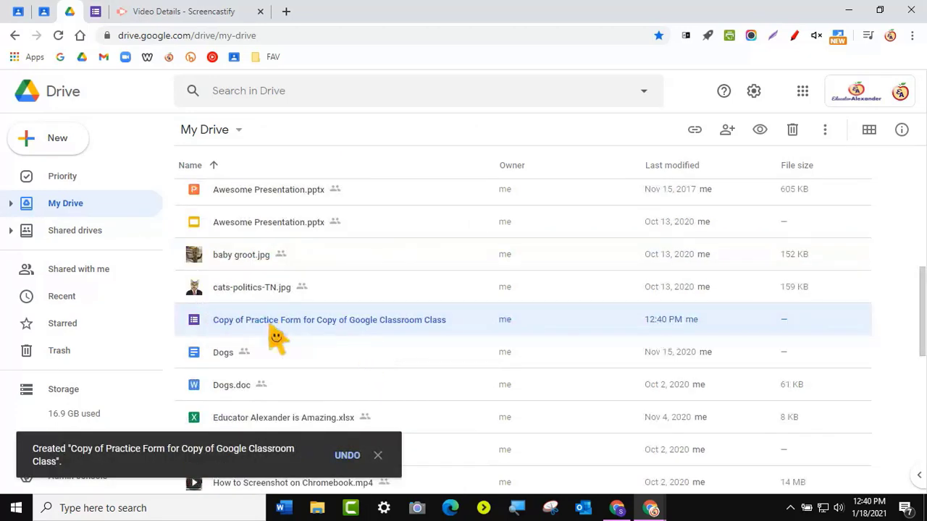
Rename the copied practice form as "one to use".
left_click(314, 323)
right_click(315, 326)
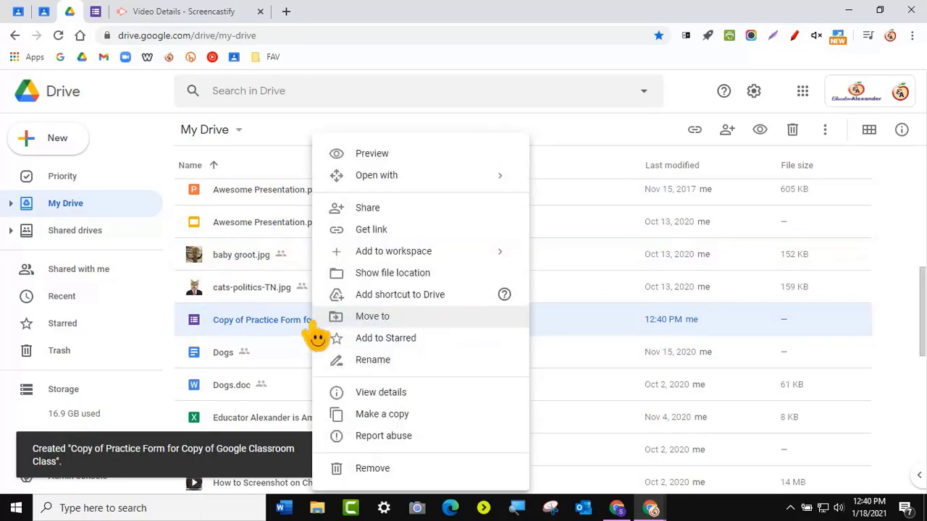
left_click(374, 361)
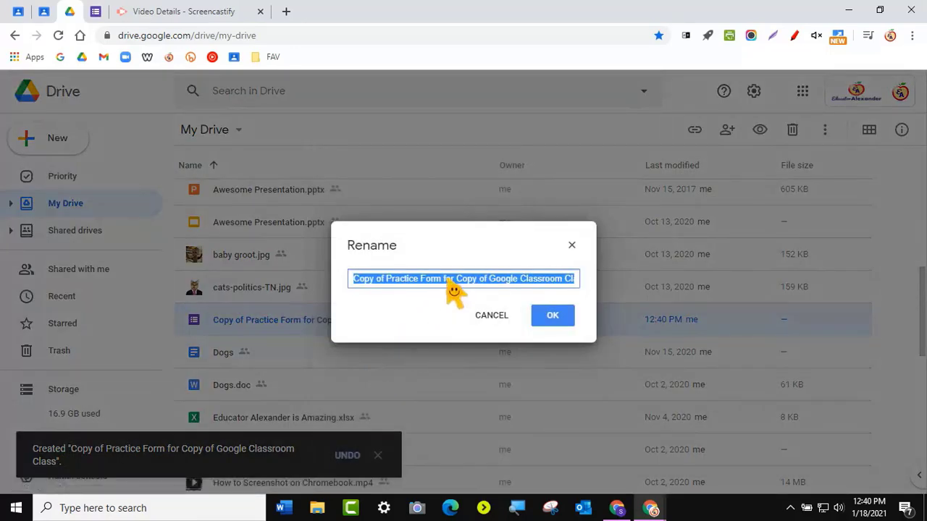
type("one to use")
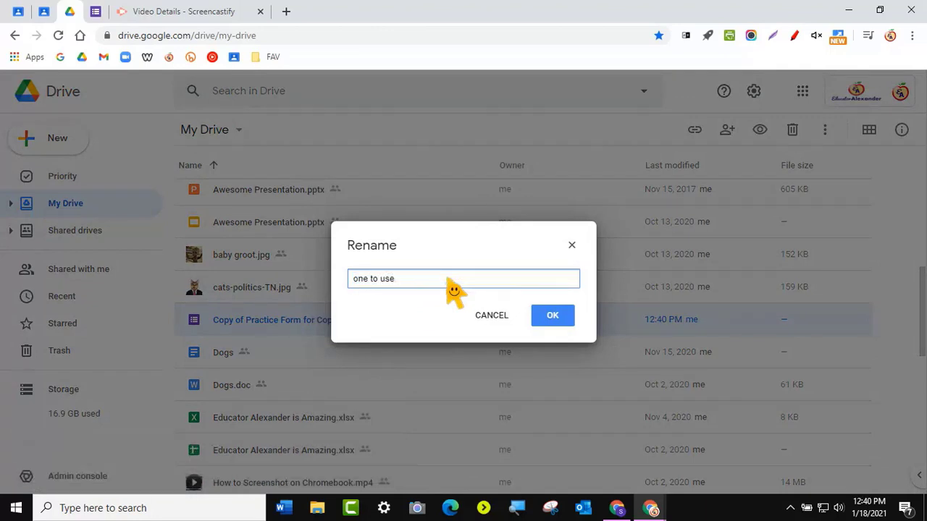
left_click(552, 316)
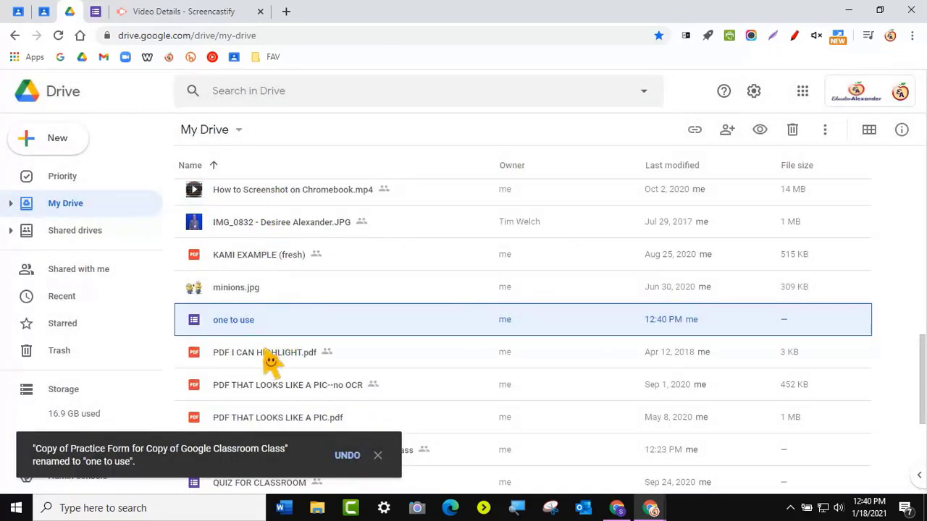
Open the FORM EDIT draft assignment in GC COPIED for editing and remove its attached ONE TO USE form.
left_click(44, 12)
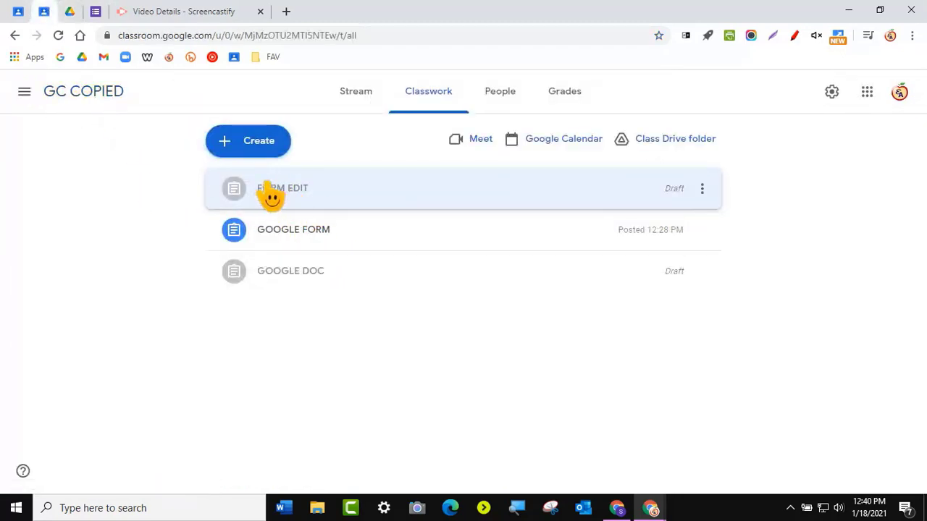
left_click(308, 194)
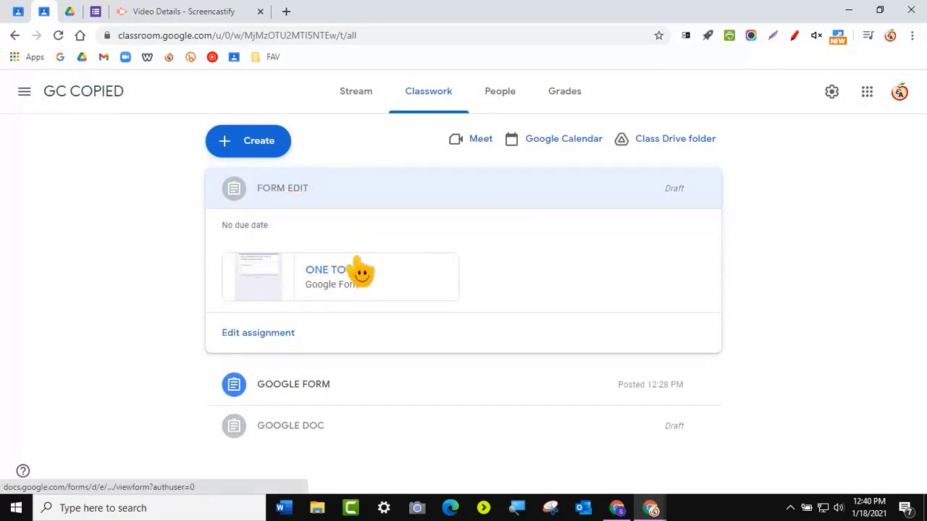
left_click(268, 333)
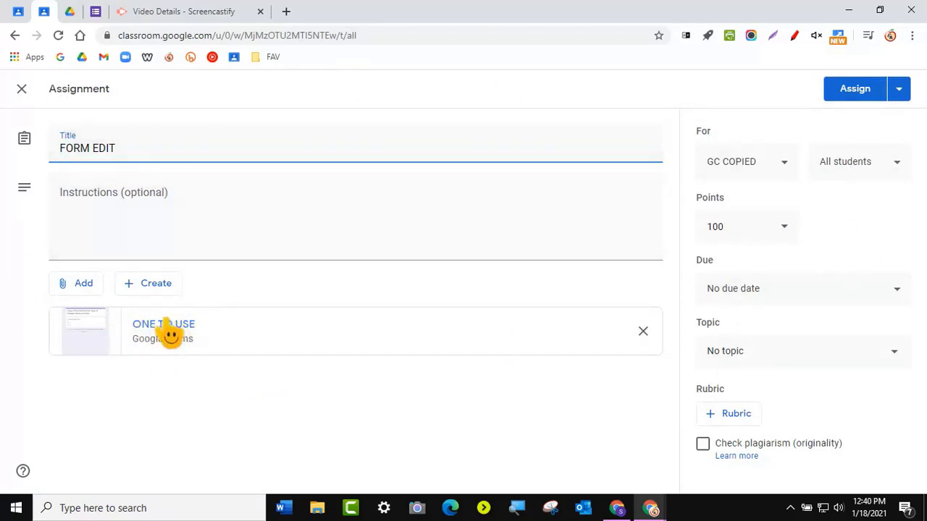
left_click(643, 331)
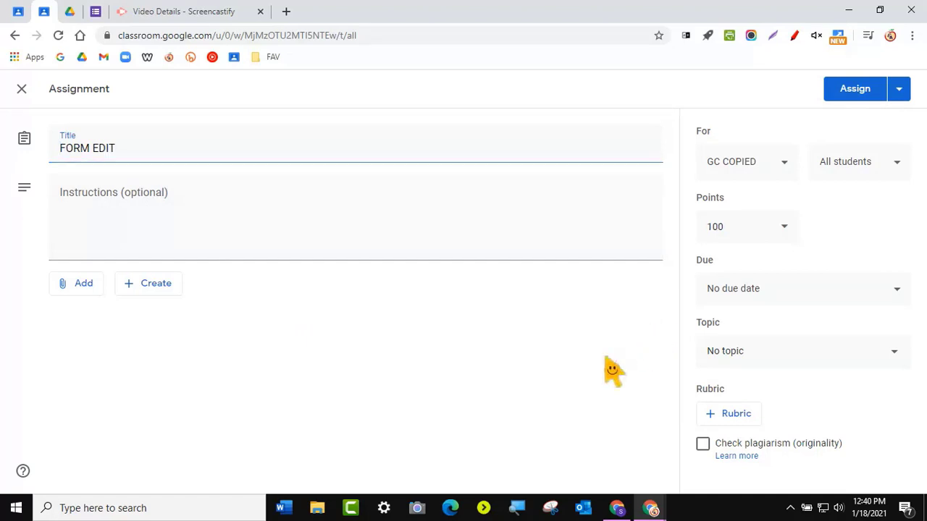
Attach the recent "one to use" form from Google Drive to the FORM EDIT assignment.
left_click(82, 284)
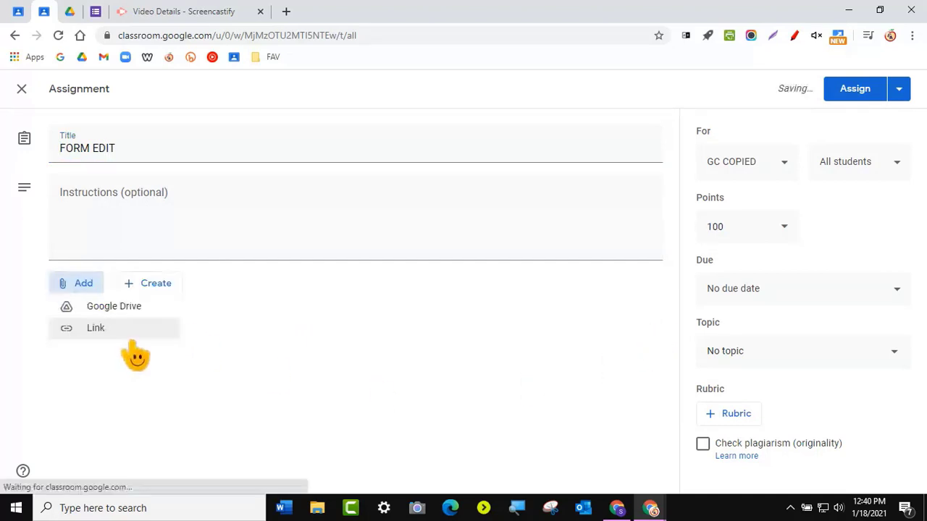
left_click(114, 313)
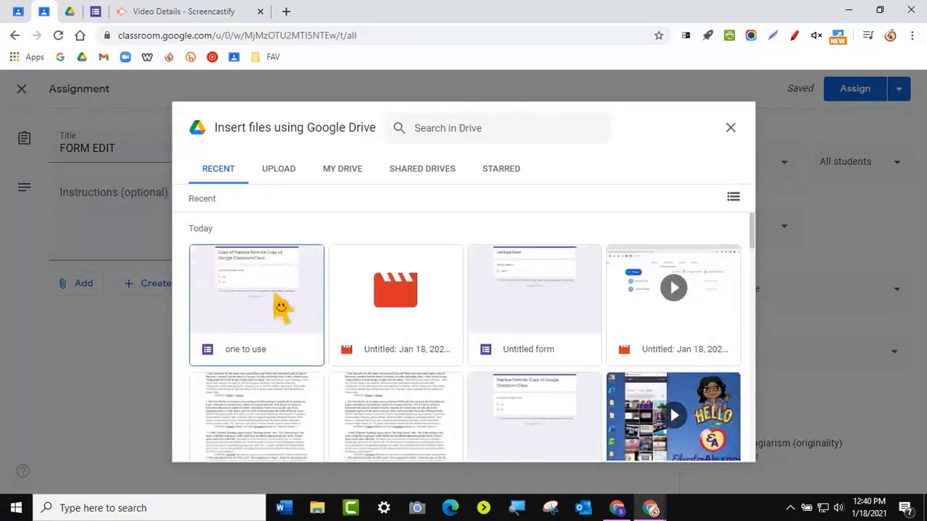
double_click(273, 306)
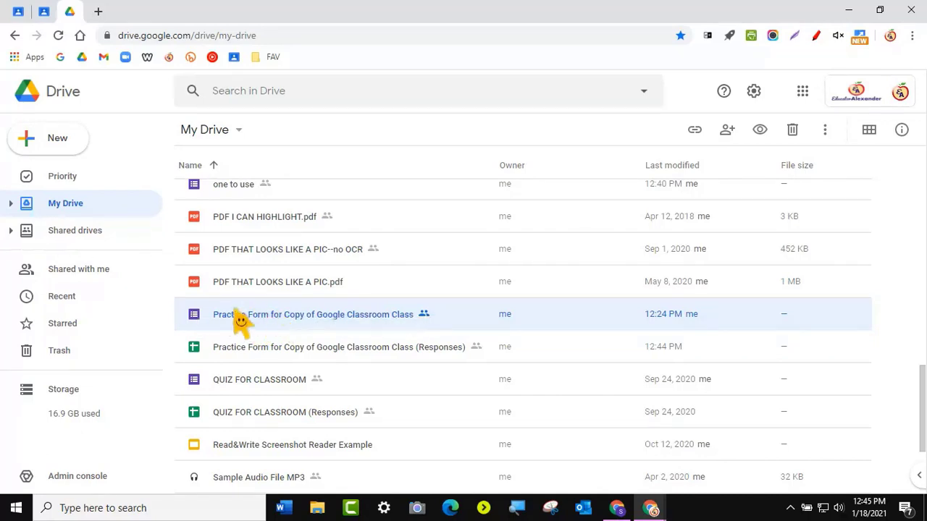
Open "Practice Form for Copy of Google Classroom Class" from My Drive and view its response summary.
double_click(260, 316)
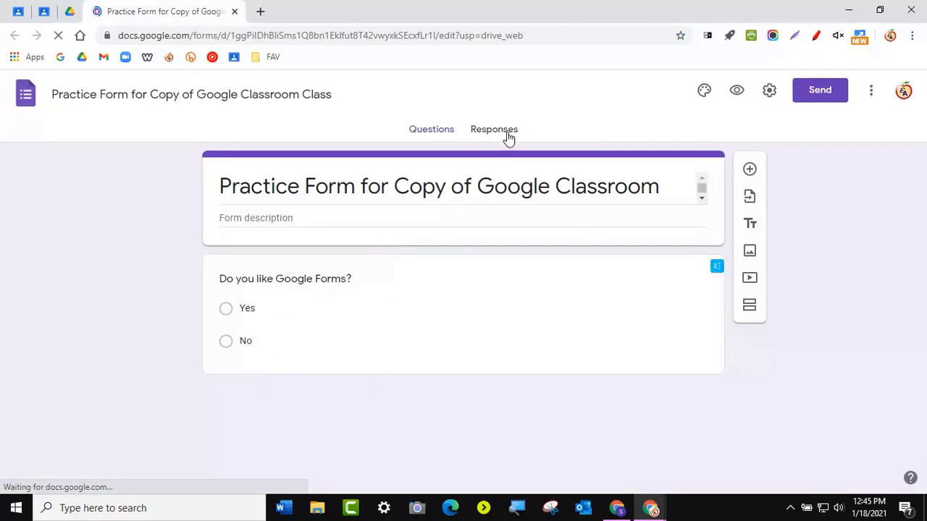
left_click(503, 132)
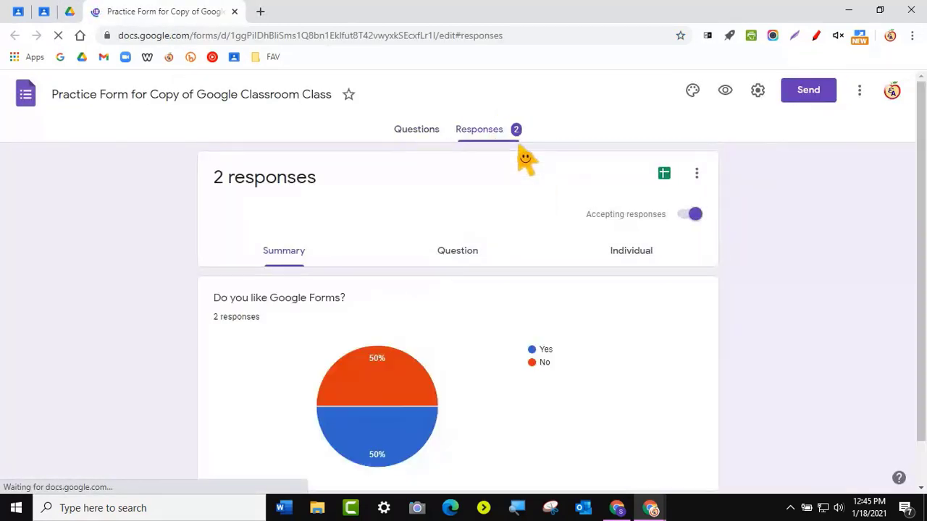
mouse_move(398, 443)
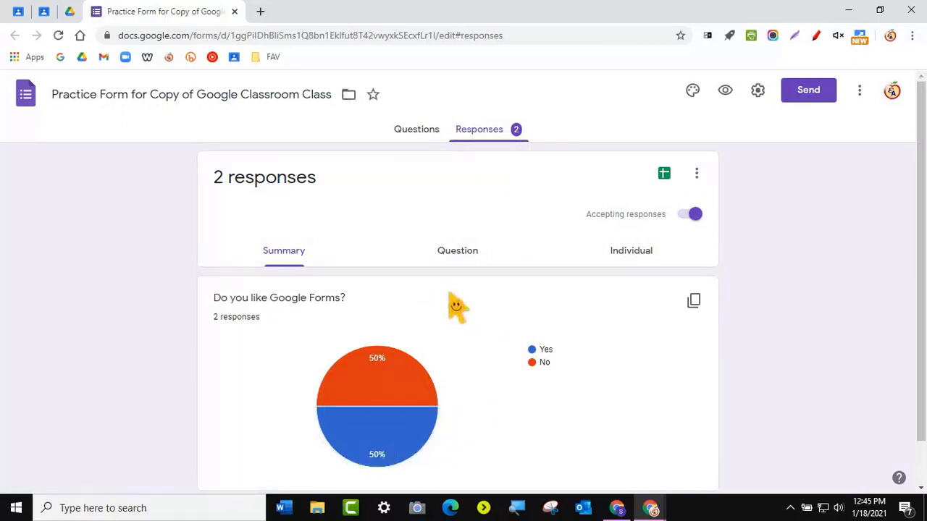
mouse_move(422, 371)
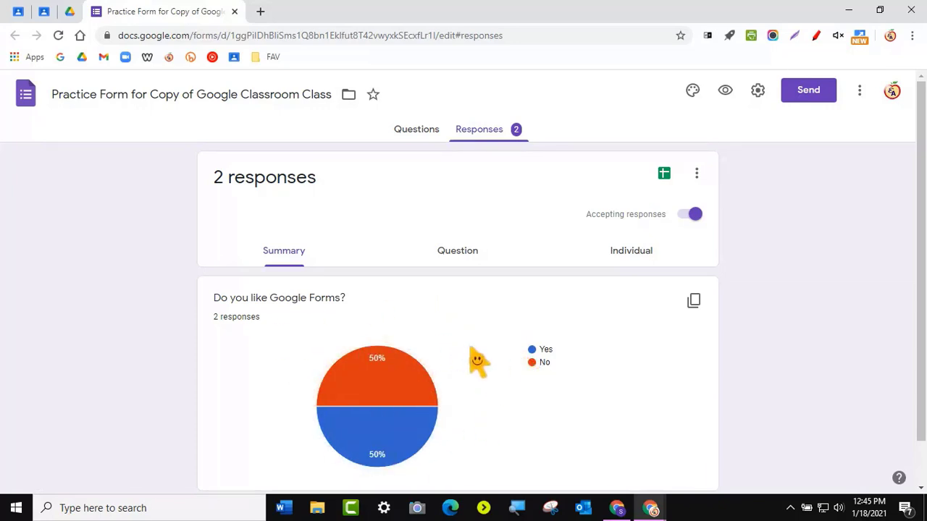
Copy the response chart for "Do you like Google Forms?" to the clipboard.
left_click(696, 175)
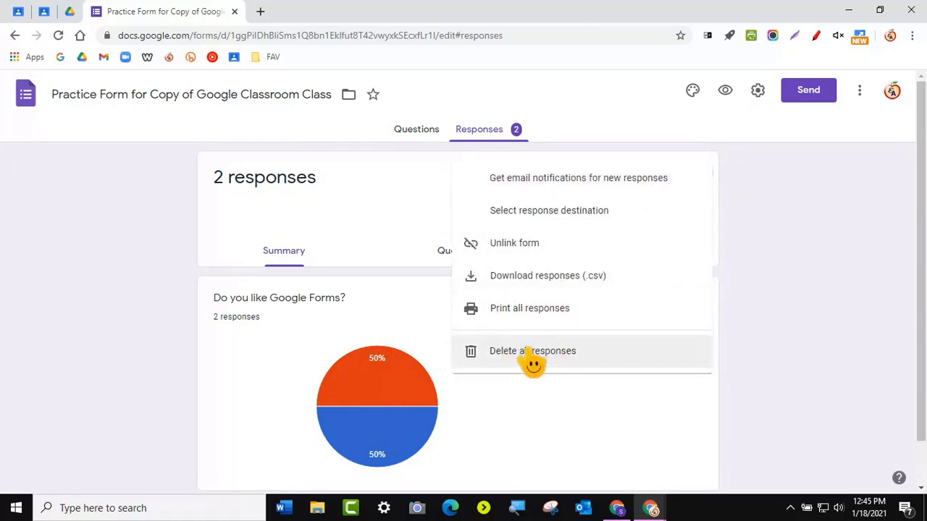
scroll(270, 277, "down", 1)
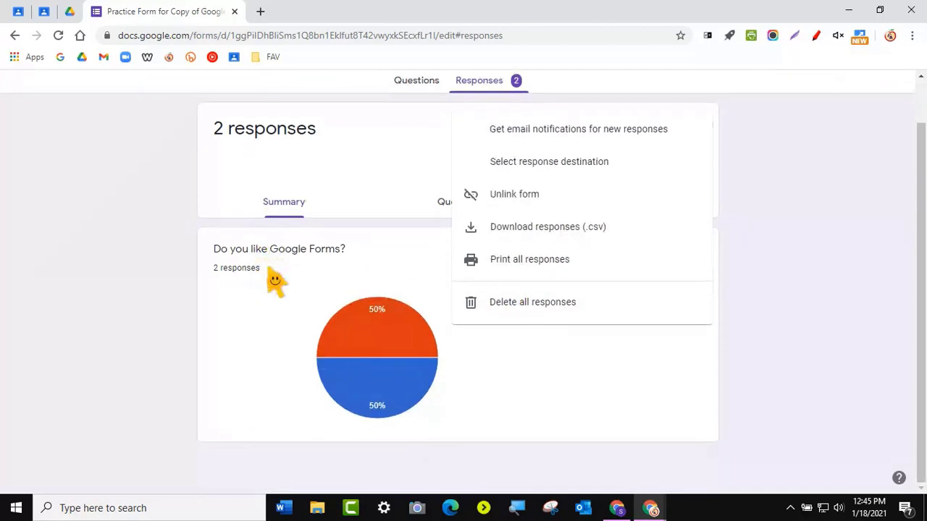
mouse_move(353, 354)
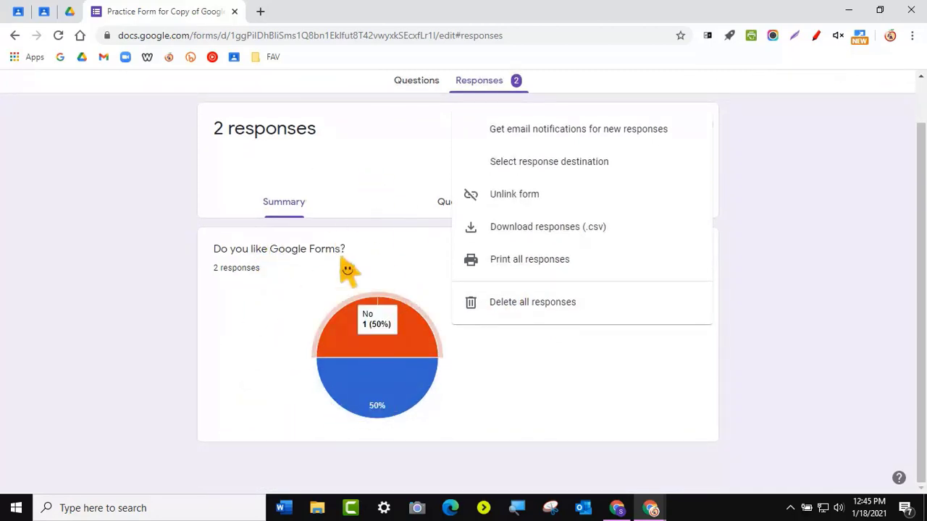
left_click(544, 383)
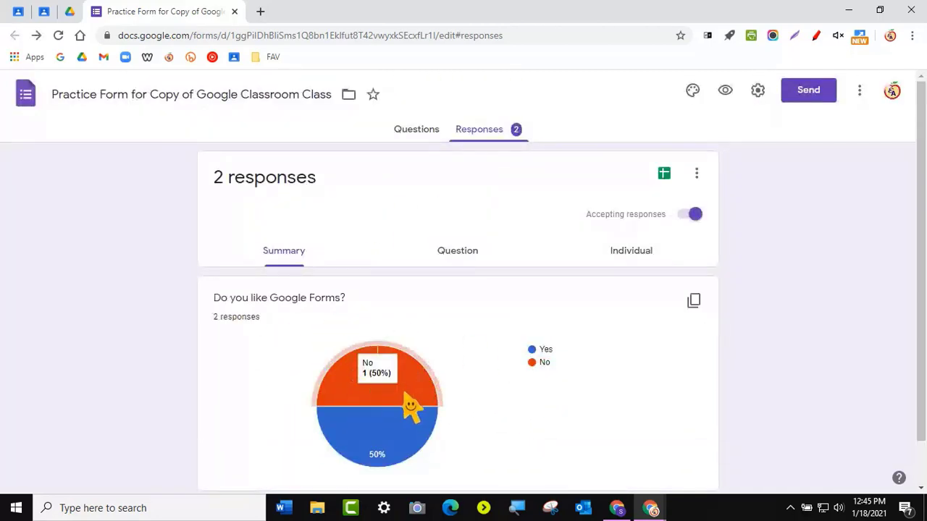
left_click(694, 304)
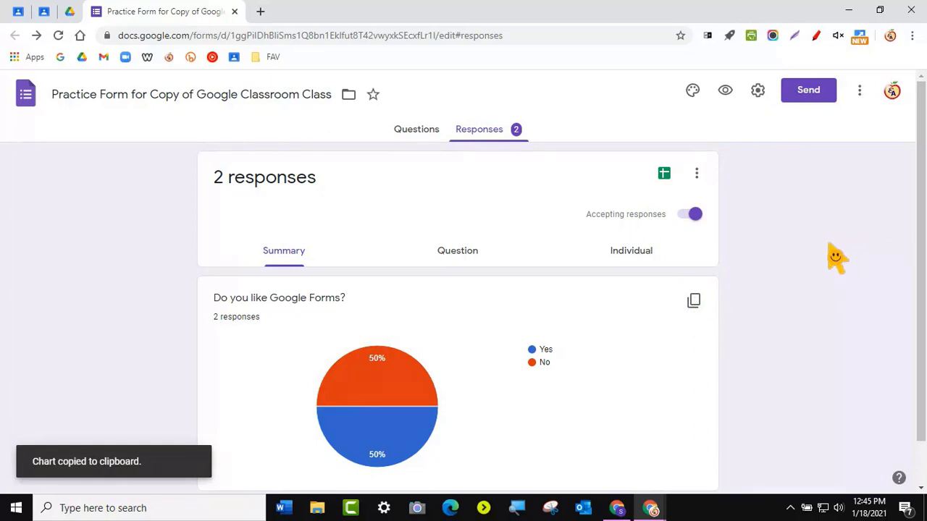
Delete all responses from the practice form and confirm the deletion.
left_click(697, 173)
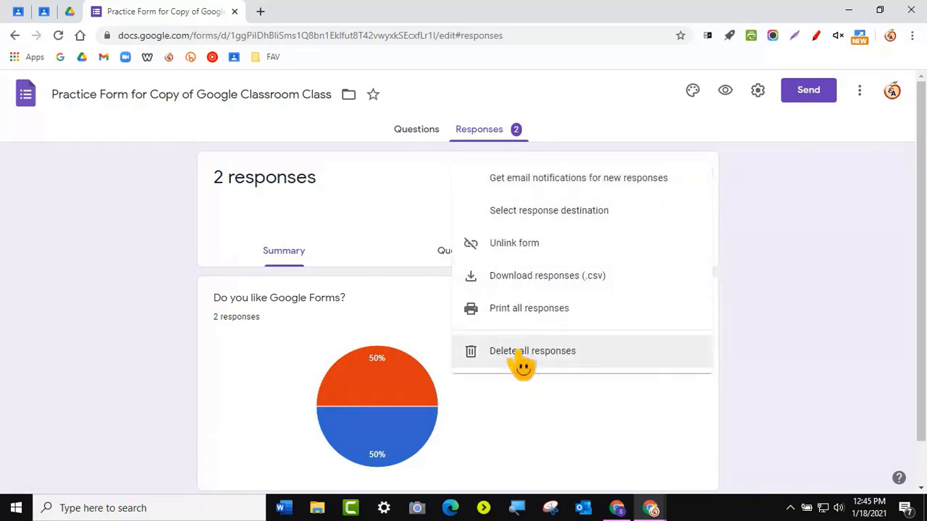
left_click(520, 353)
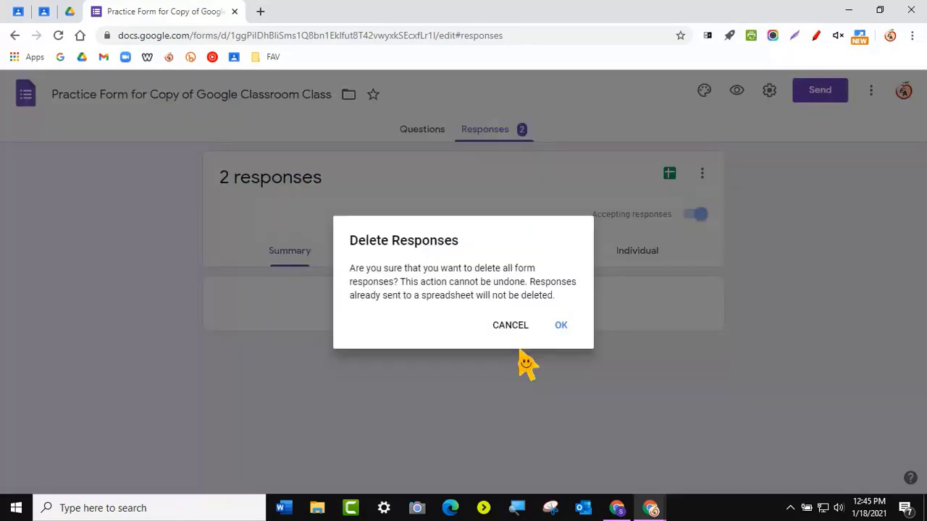
left_click(565, 328)
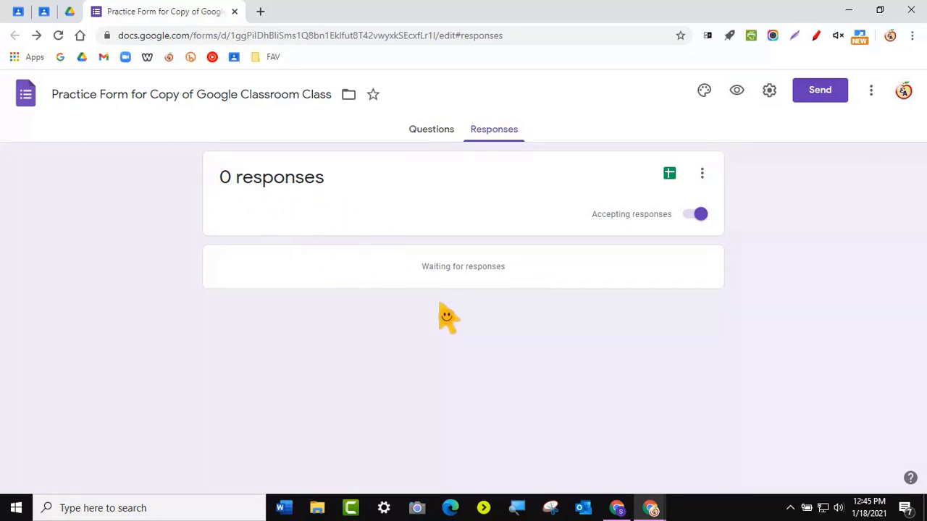
left_click(702, 174)
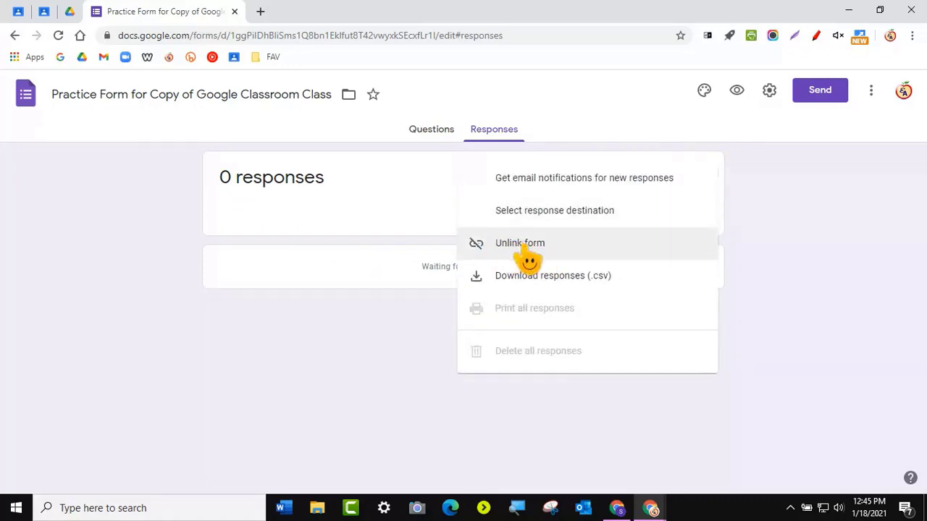
left_click(794, 239)
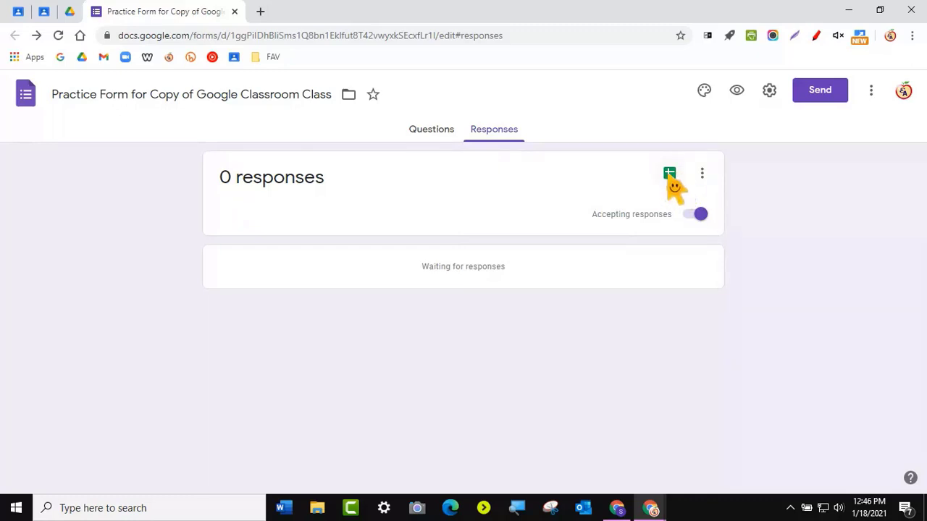
Open the practice form's linked response spreadsheet, return to the form and unlink it from that spreadsheet.
left_click(670, 175)
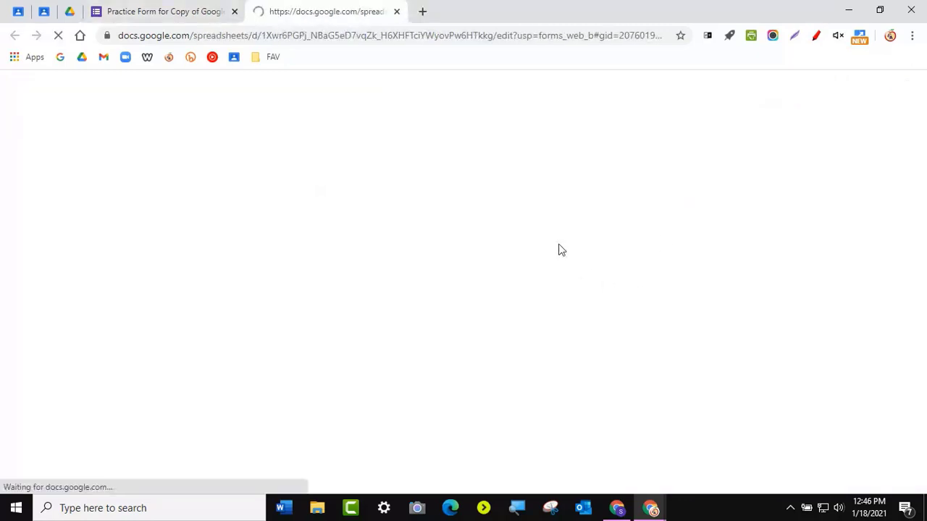
left_click(181, 15)
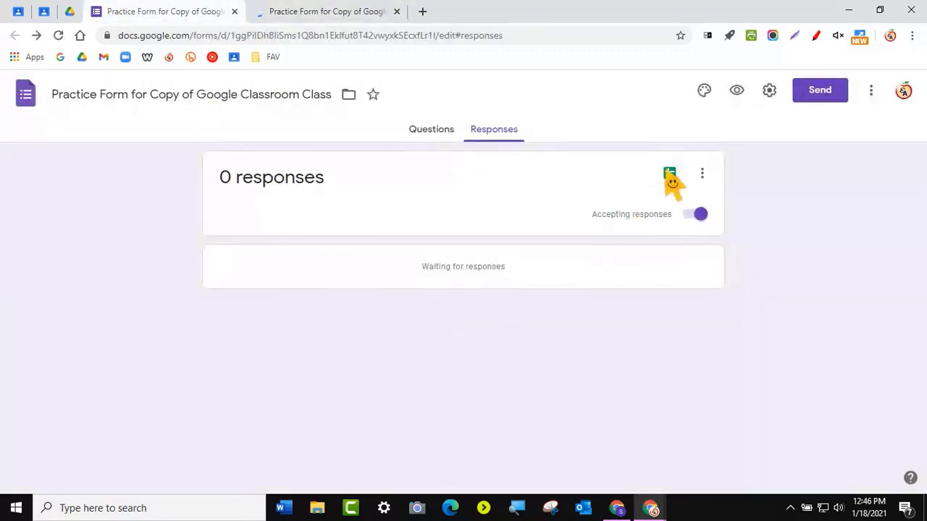
left_click(702, 174)
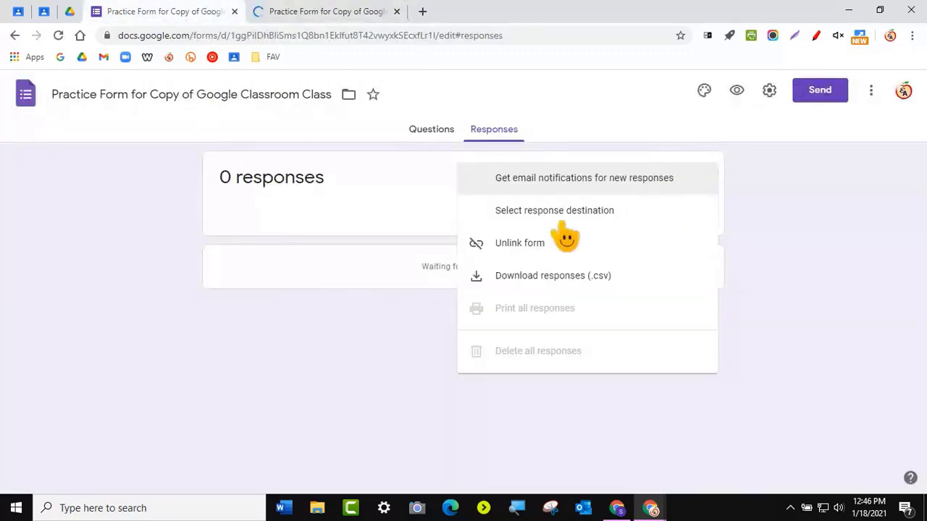
left_click(522, 244)
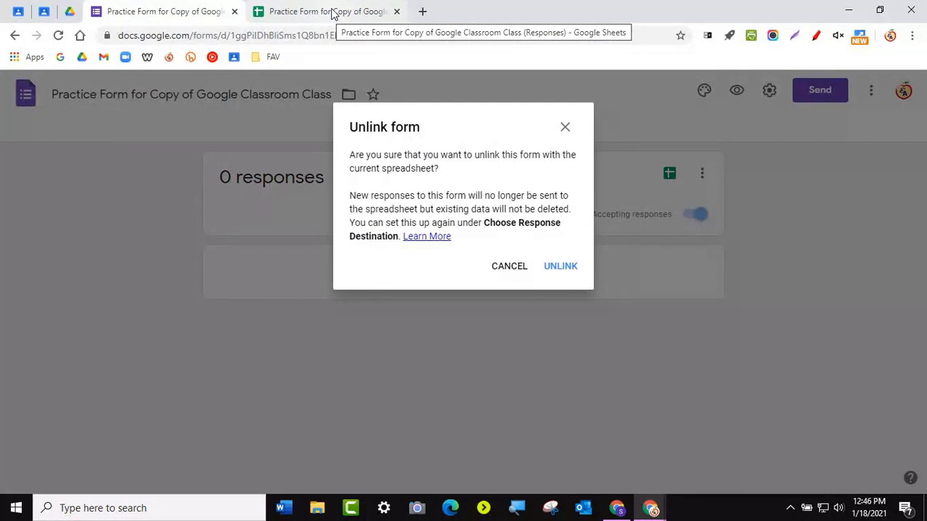
left_click(559, 265)
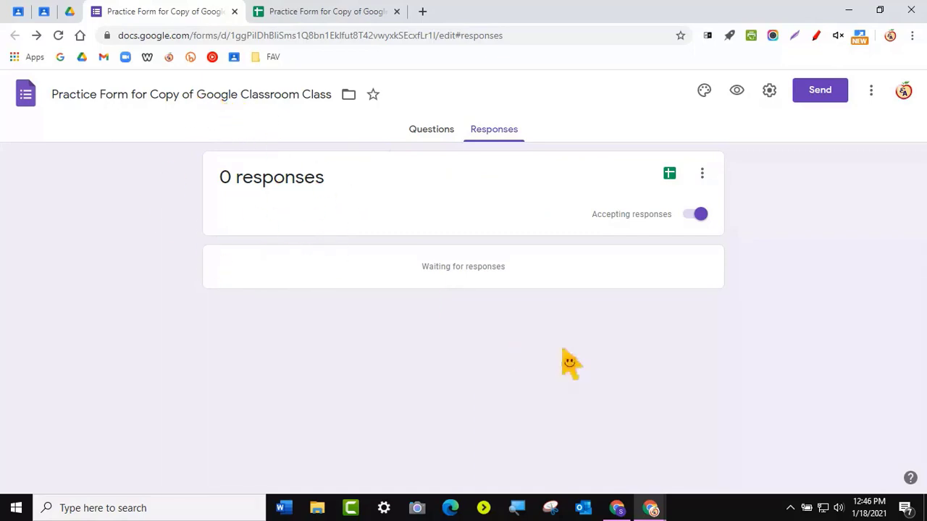
left_click(669, 174)
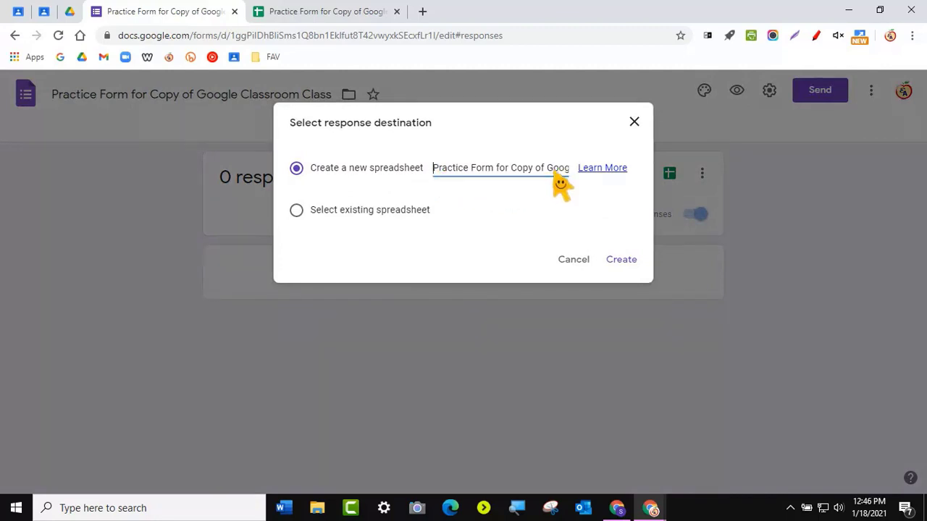
left_click(554, 174)
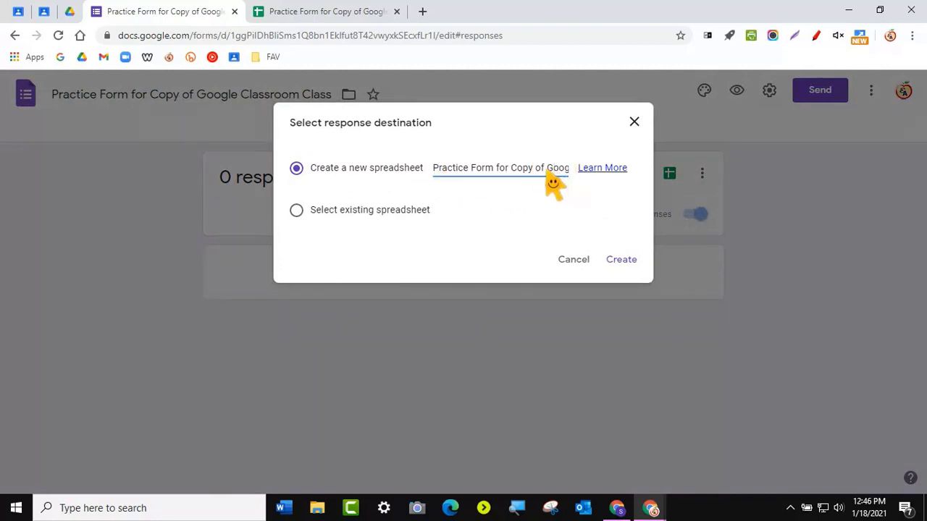
left_click(545, 172)
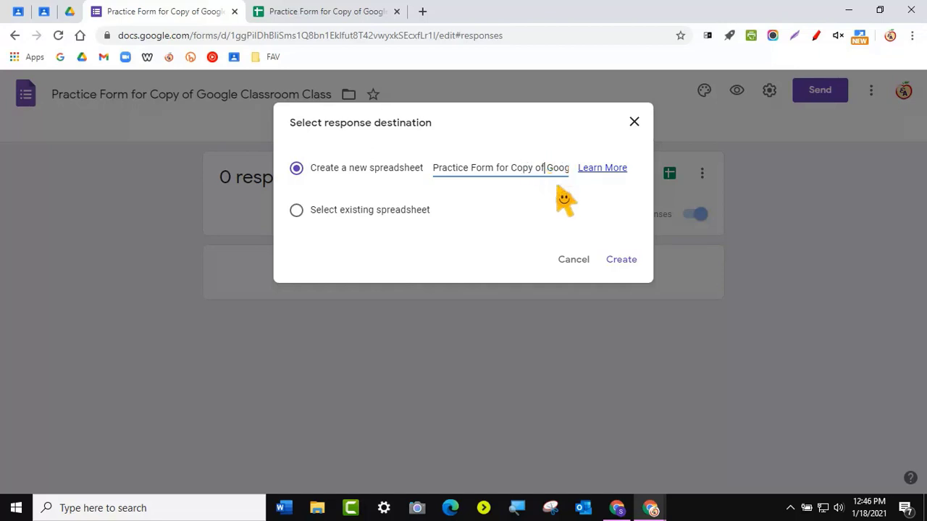
left_click(572, 261)
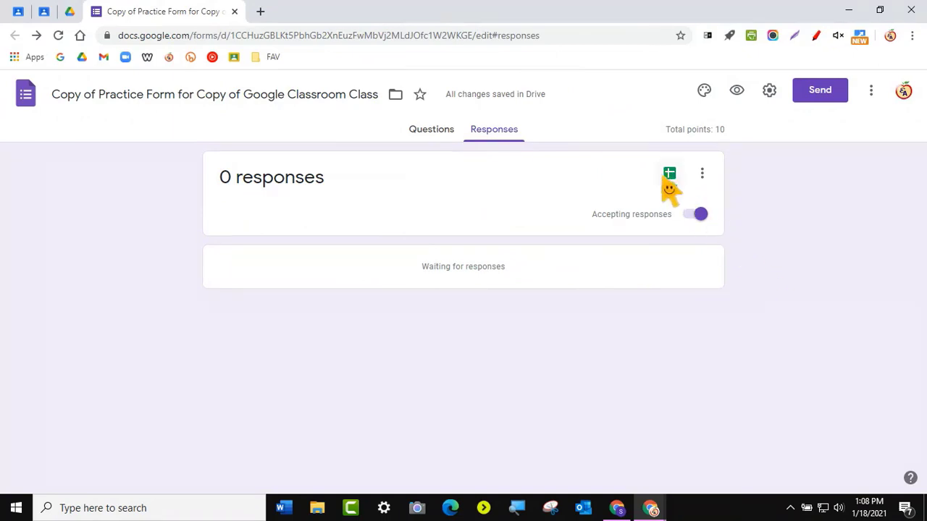
Examine the response options of the copied practice form and the student work for GOOGLE FORM1 in GC COPIED.
left_click(703, 174)
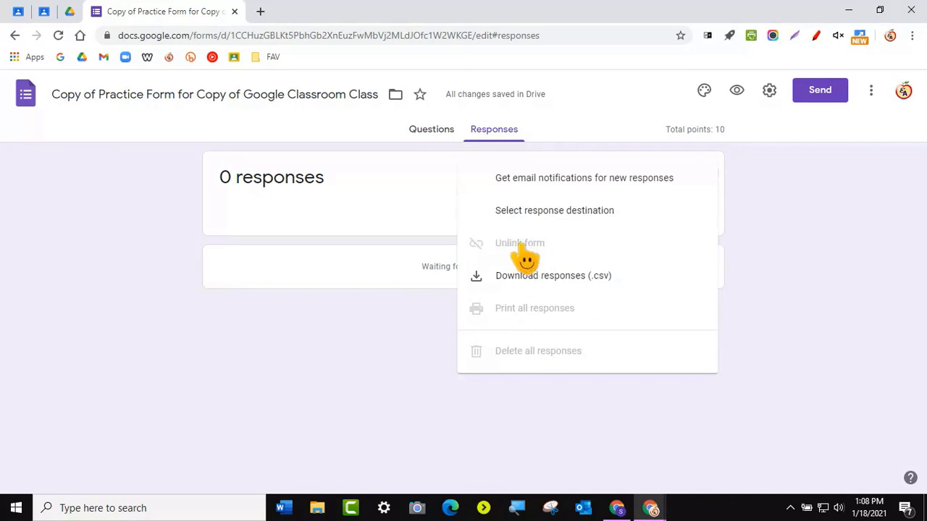
left_click(44, 14)
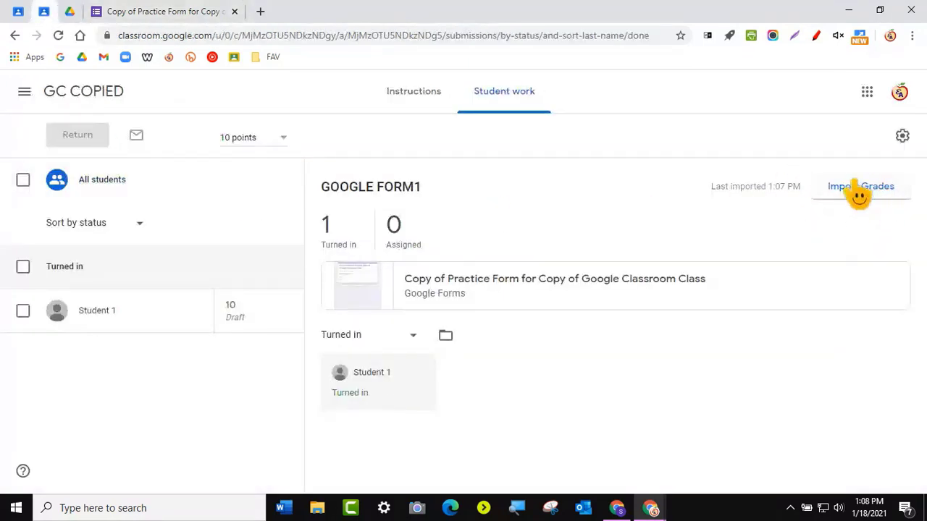
left_click(169, 15)
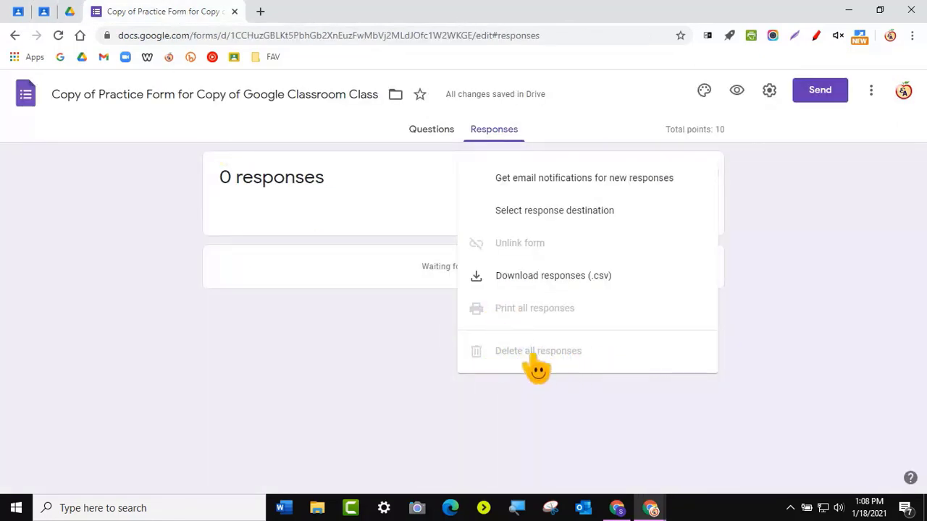
left_click(319, 330)
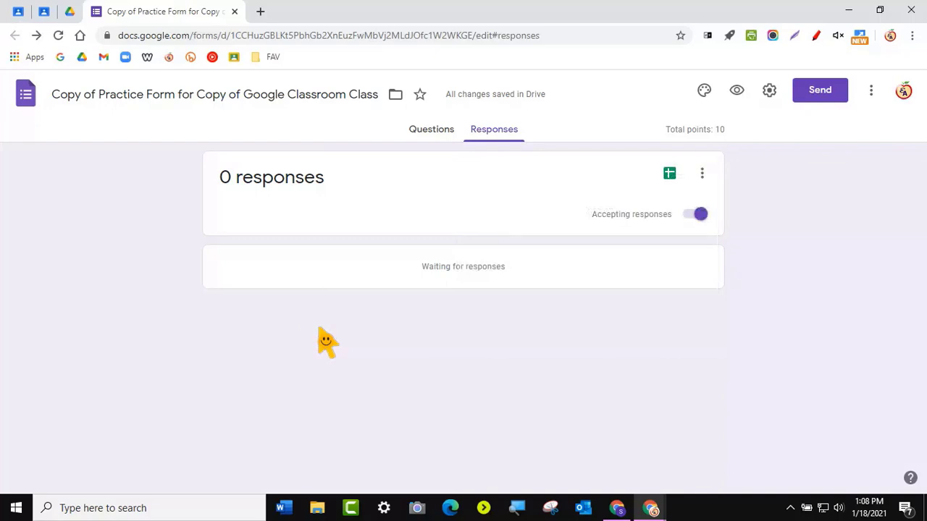
left_click(701, 173)
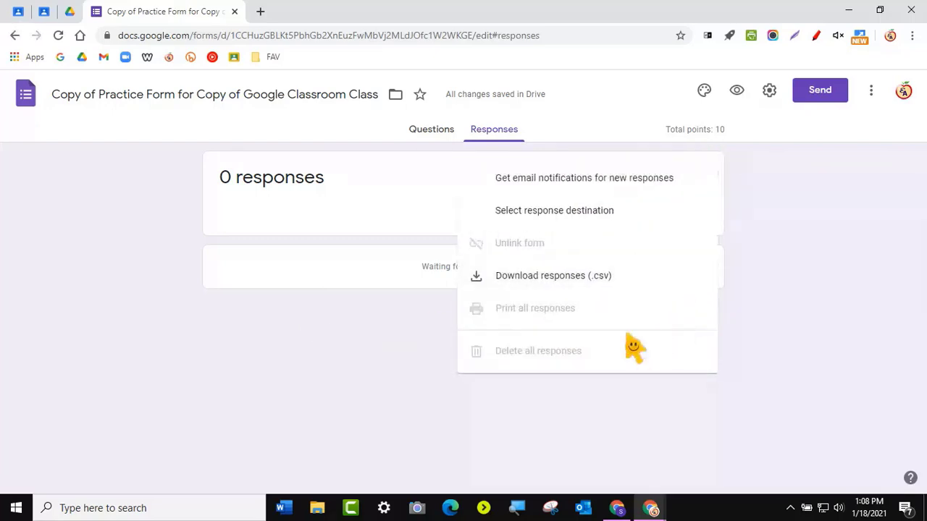
left_click(387, 341)
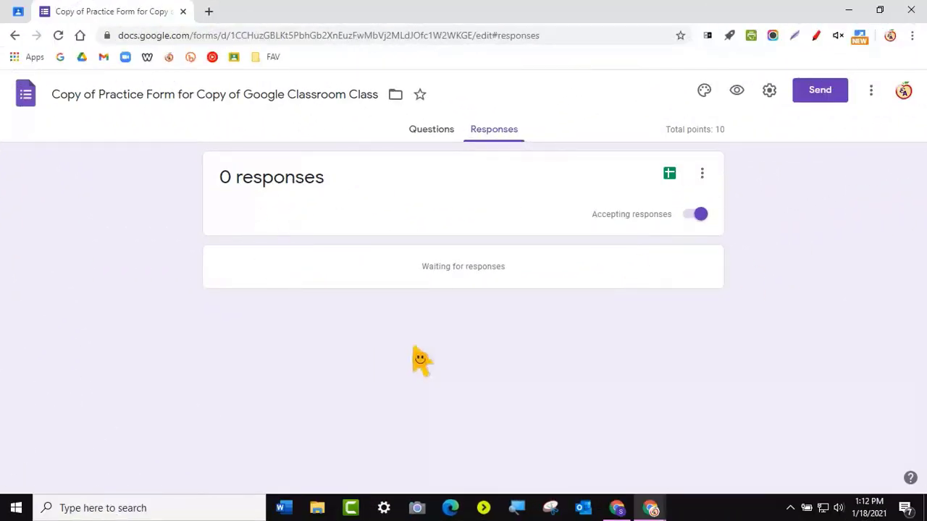
View the file actions available for "Practice Form for Copy of Google Classroom Class" in My Drive.
left_click(18, 13)
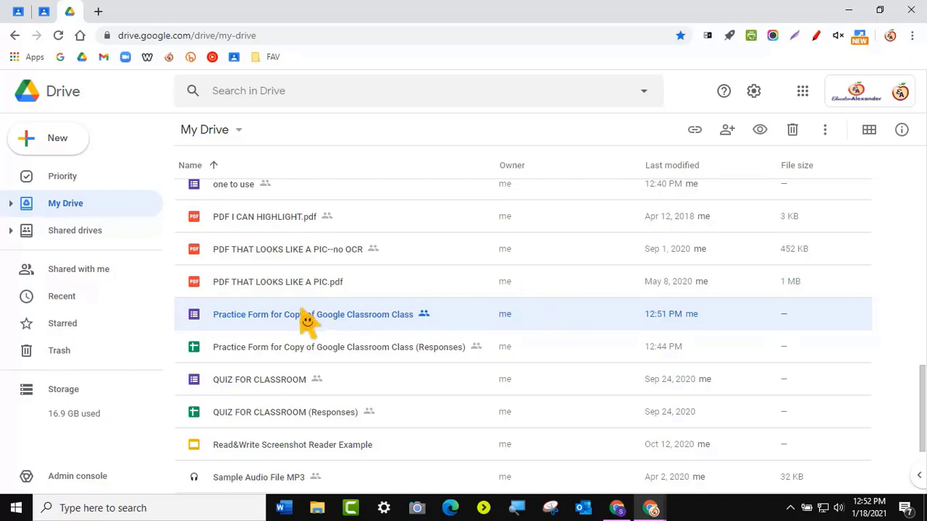
right_click(243, 320)
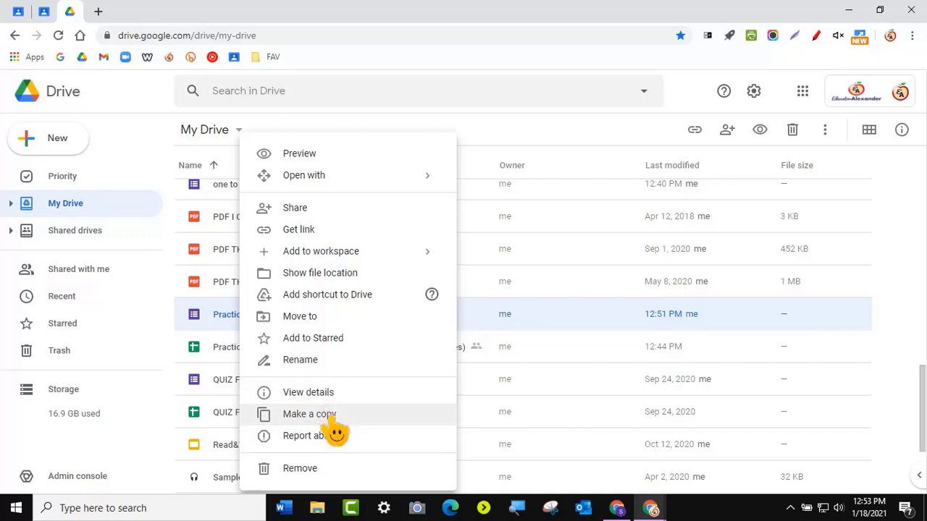
Start a new assignment in the GC to Copy class and deselect all students as recipients.
left_click(16, 13)
left_click(421, 99)
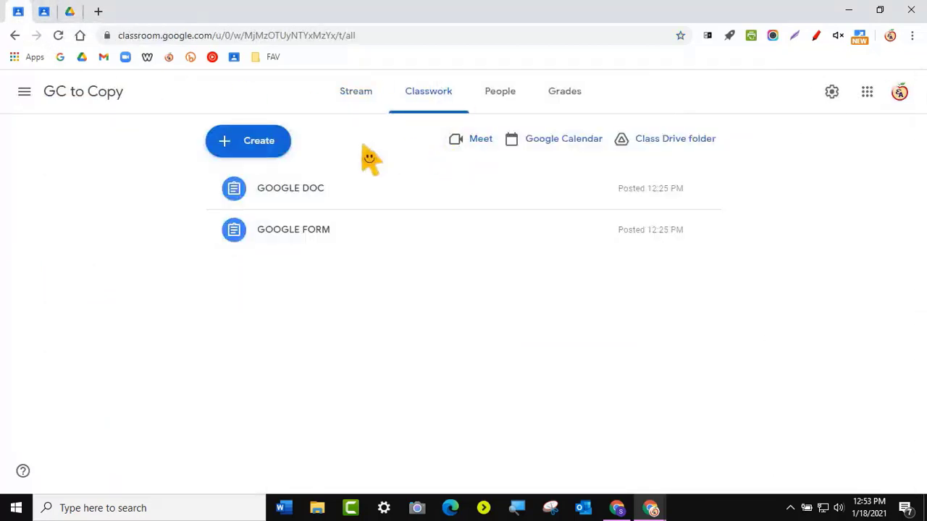
left_click(238, 152)
left_click(250, 187)
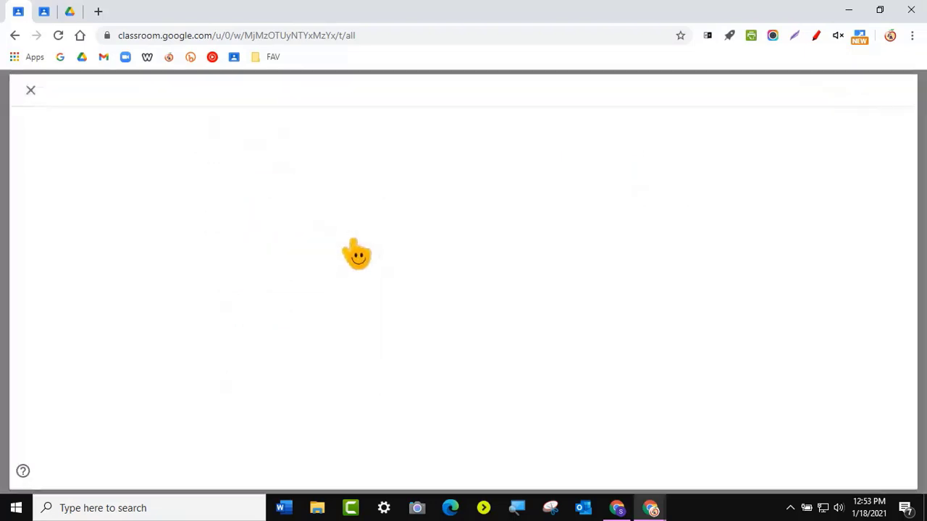
left_click(867, 169)
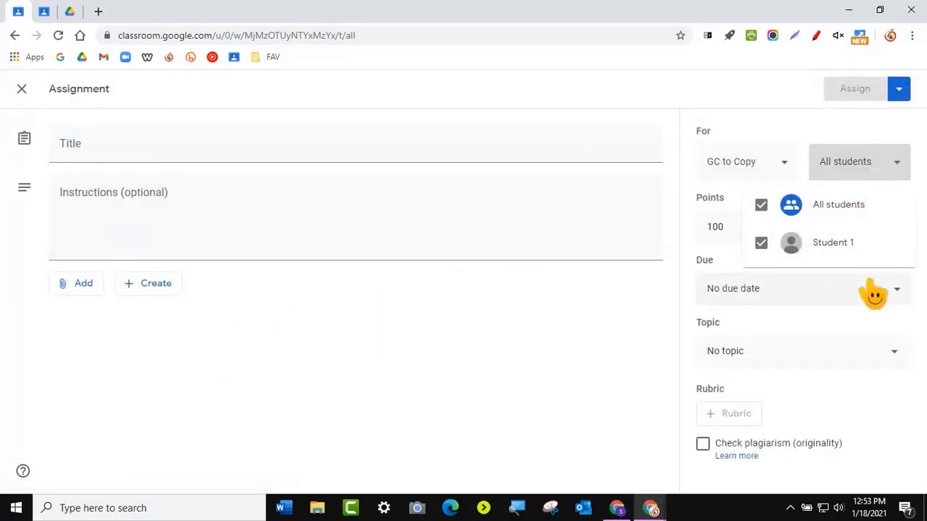
left_click(761, 206)
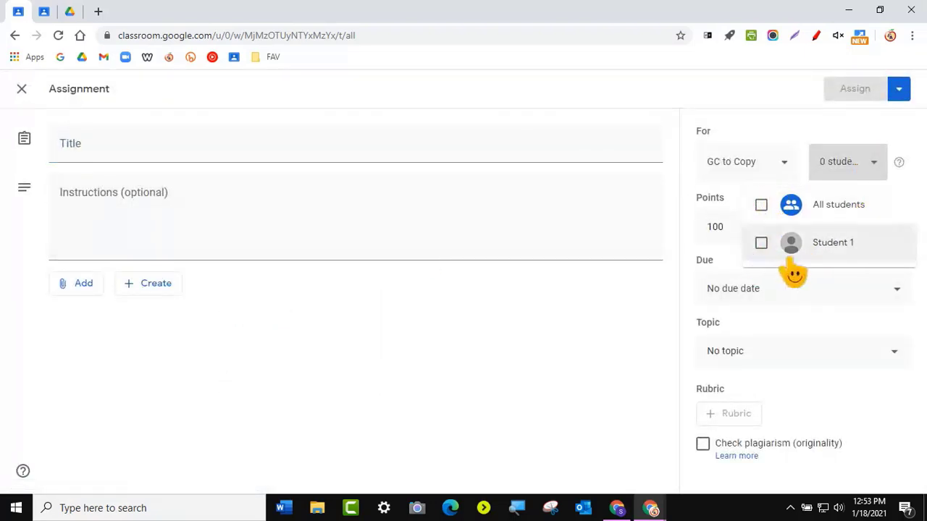
Leave only User 5 selected as recipient of the FORM EDIT assignment in GC COPIED.
left_click(44, 12)
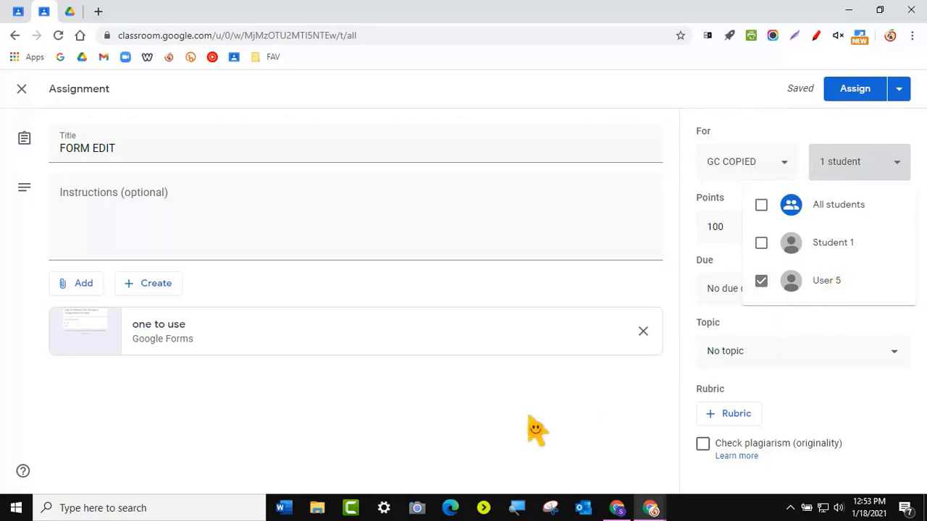
left_click(611, 413)
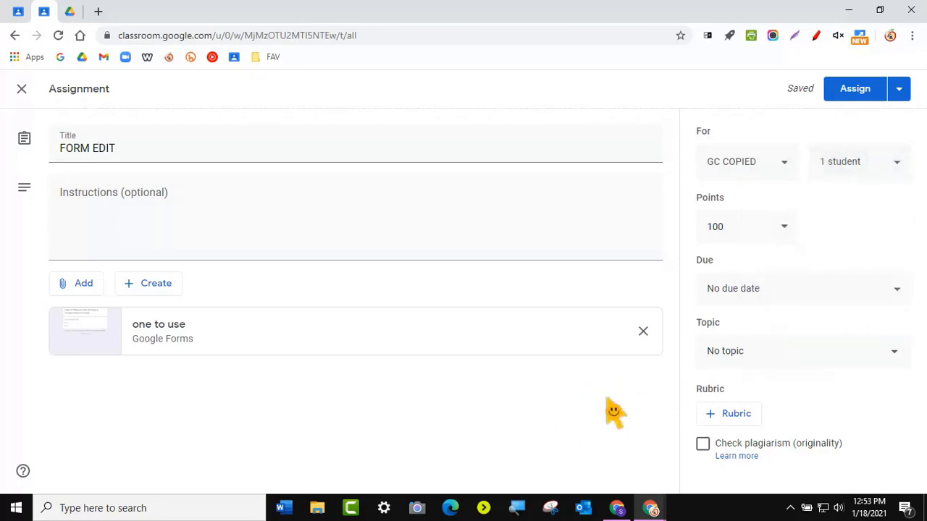
Open "Practice Form for Copy of Google Classroom Class" from My Drive, turn off "Limit to 1 response" and save the settings.
left_click(67, 13)
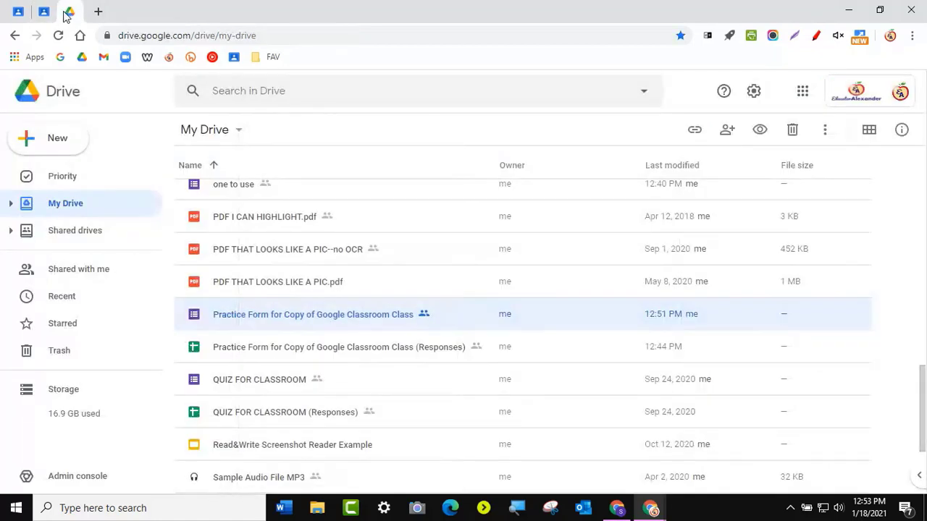
double_click(246, 319)
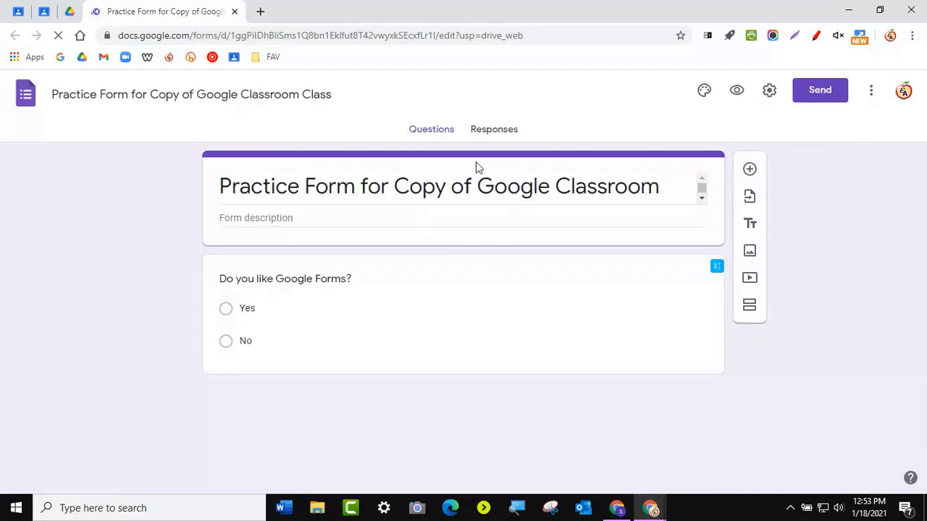
left_click(770, 91)
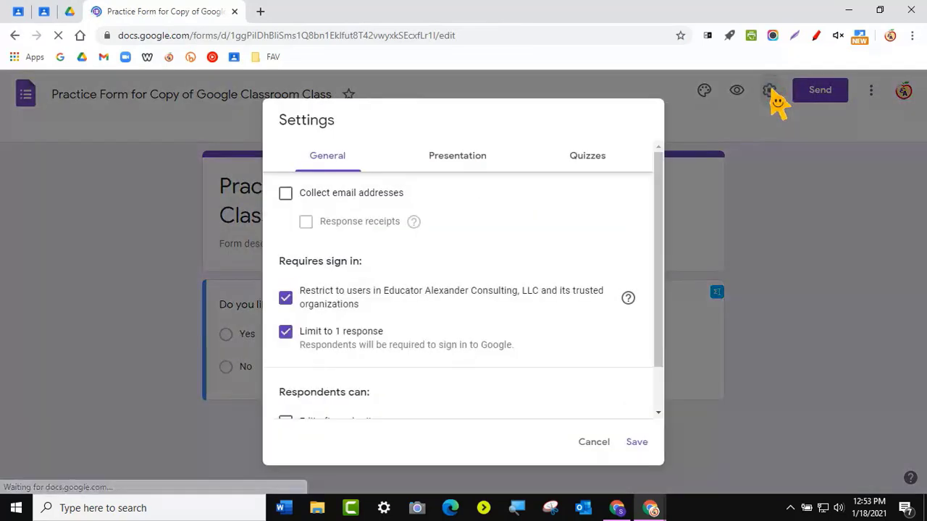
left_click(280, 333)
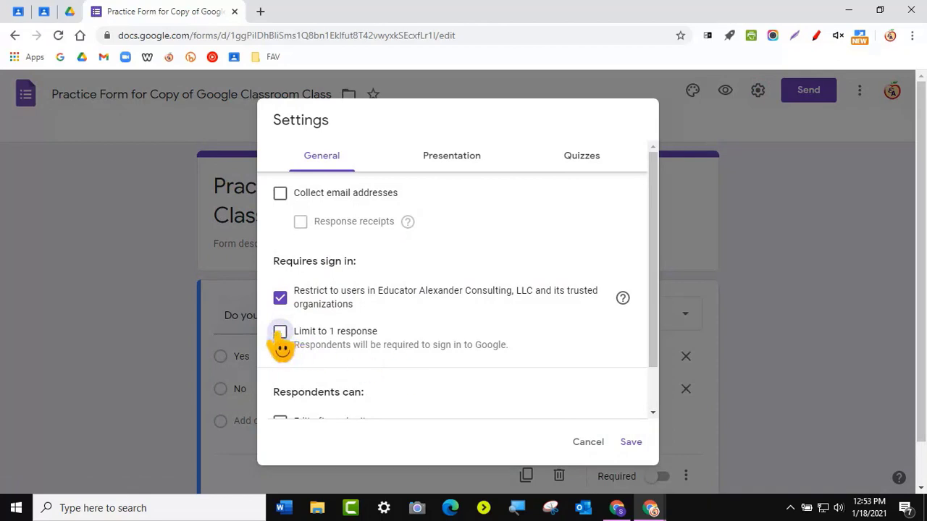
left_click(630, 444)
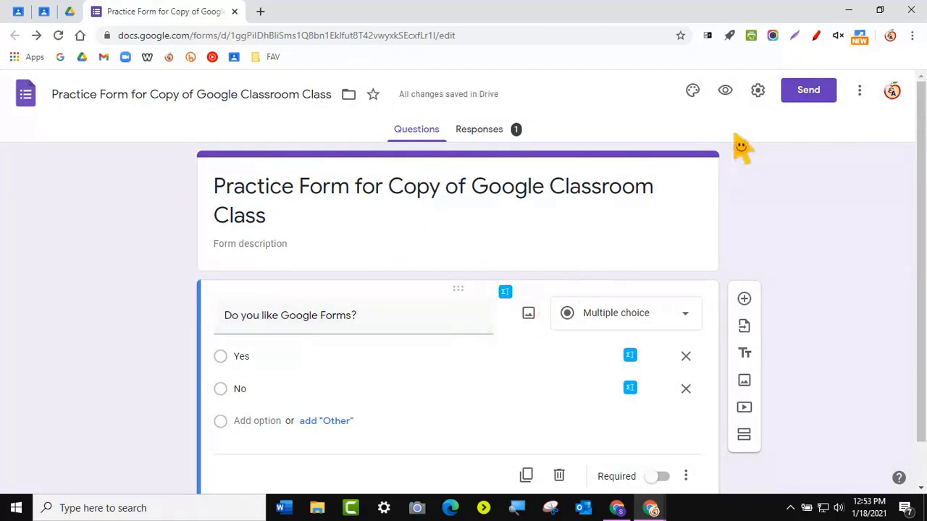
Turn "Limit to 1 response" on for the practice form and save its settings.
left_click(757, 90)
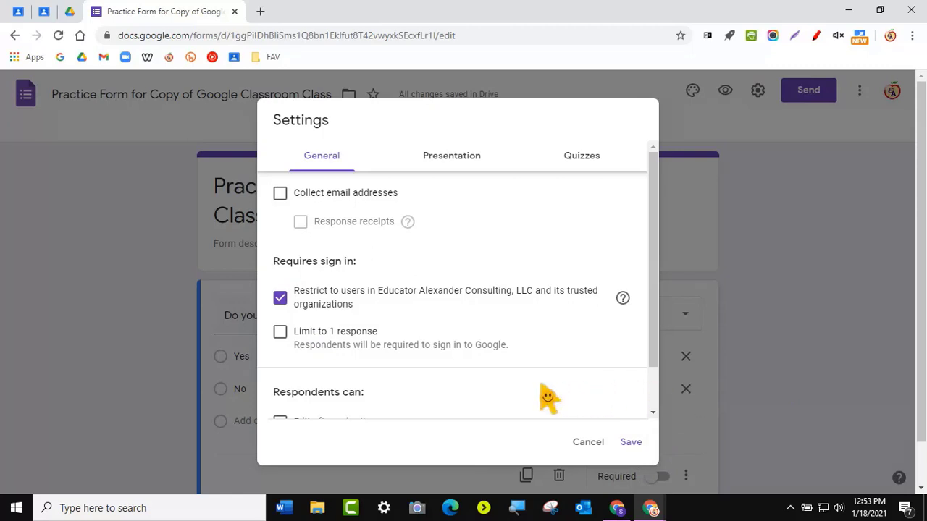
left_click(280, 333)
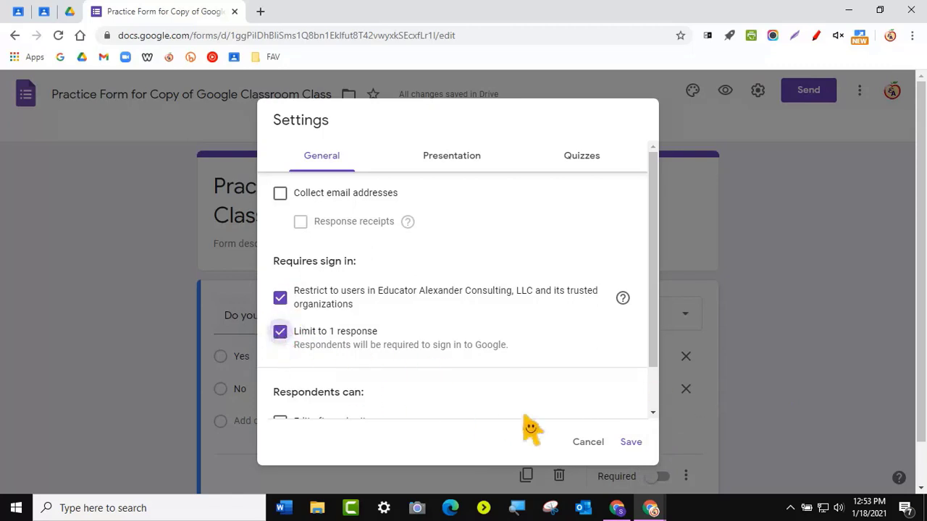
left_click(631, 442)
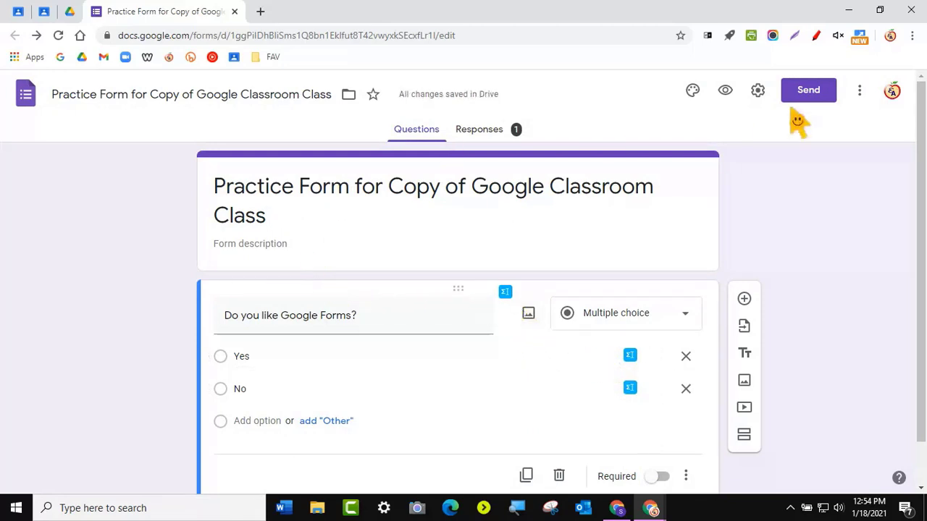
left_click(758, 90)
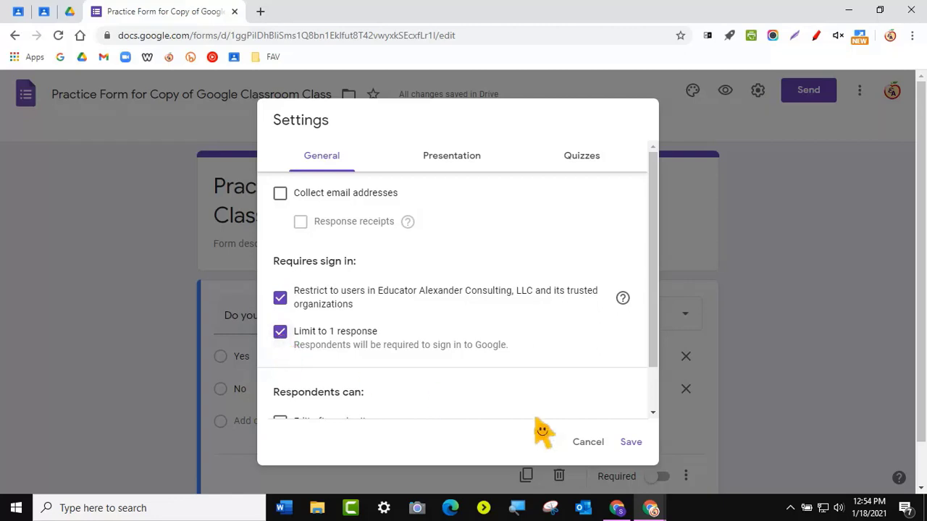
left_click(631, 443)
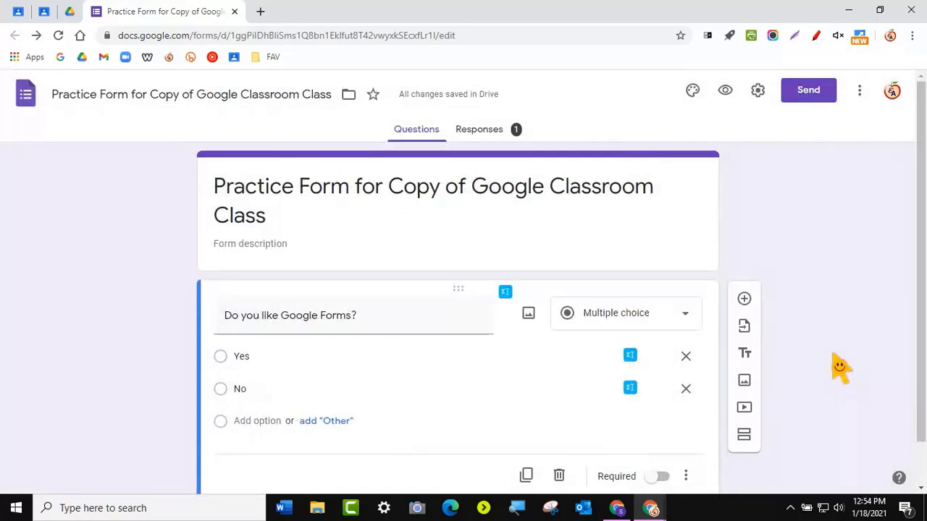